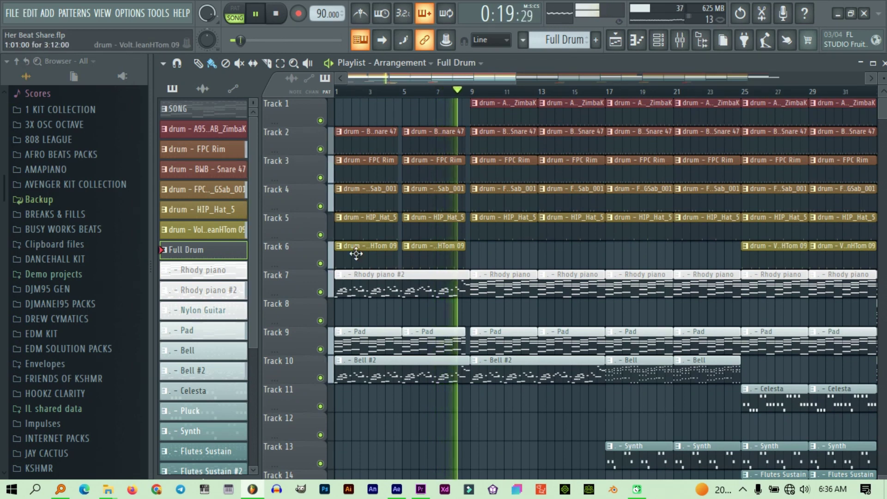
scroll(356, 253, down, 2)
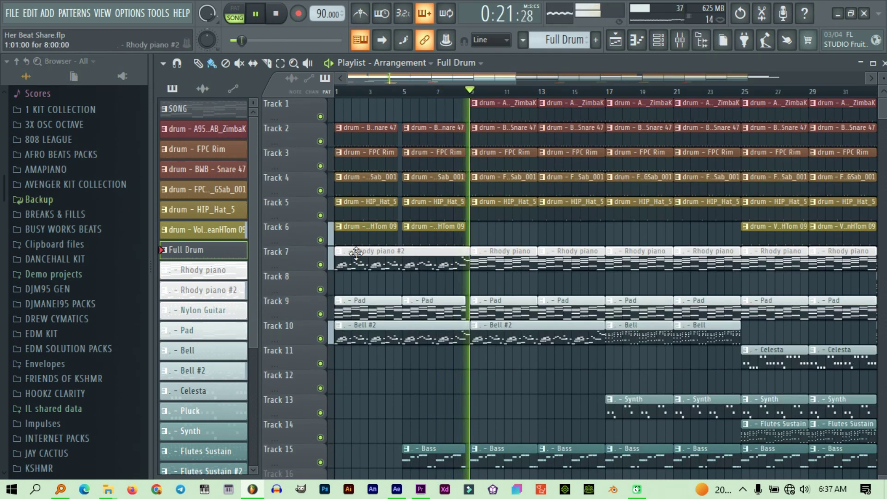
scroll(356, 254, down, 2)
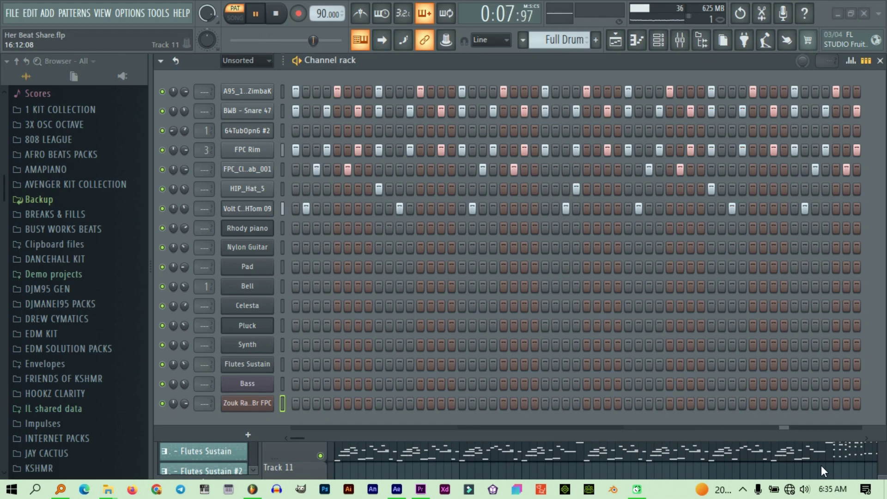
Switch playback to song mode and review the opening bars of the playlist, from the drum tracks to the effects clips on Tracks 17–21
click(235, 17)
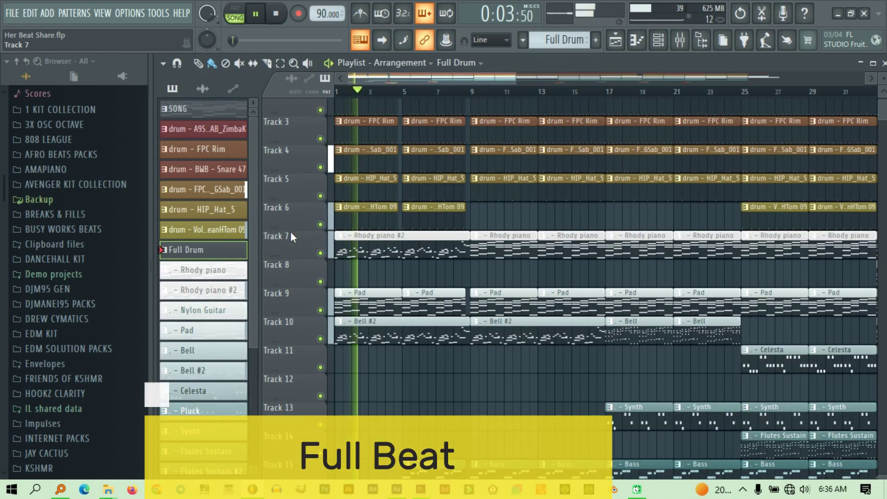
scroll(290, 231, down, 5)
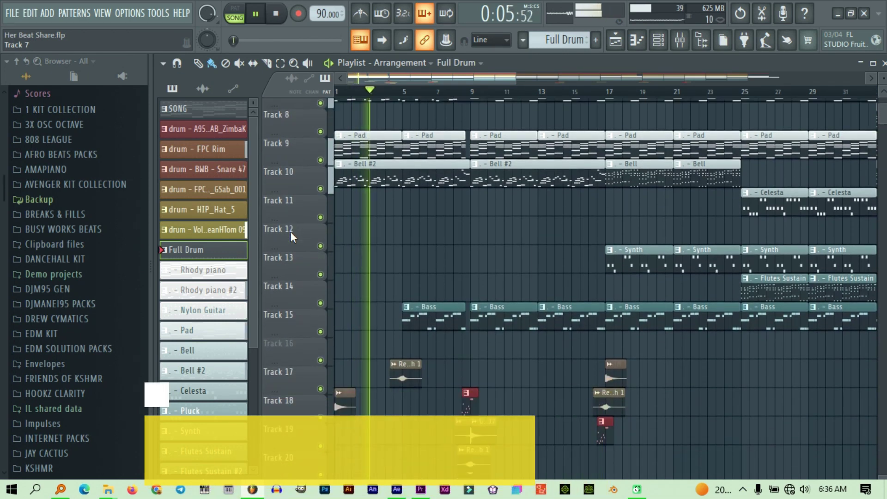
scroll(290, 231, down, 4)
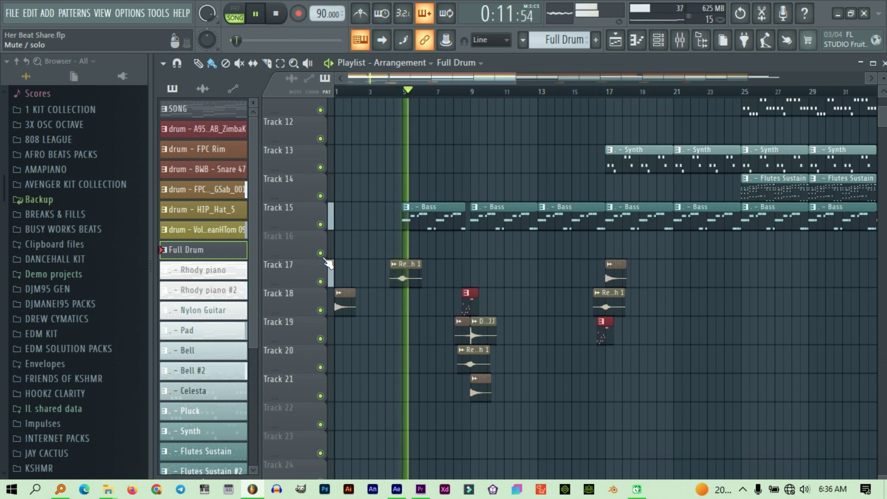
scroll(330, 262, up, 2)
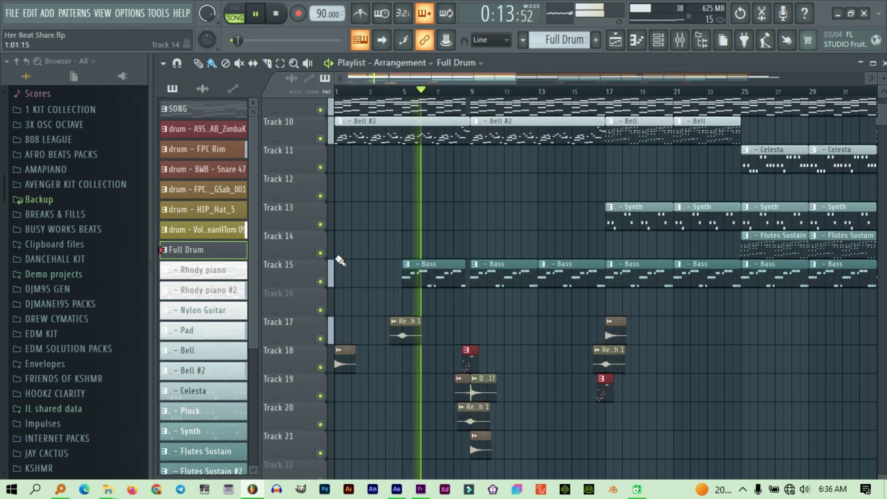
scroll(360, 256, up, 7)
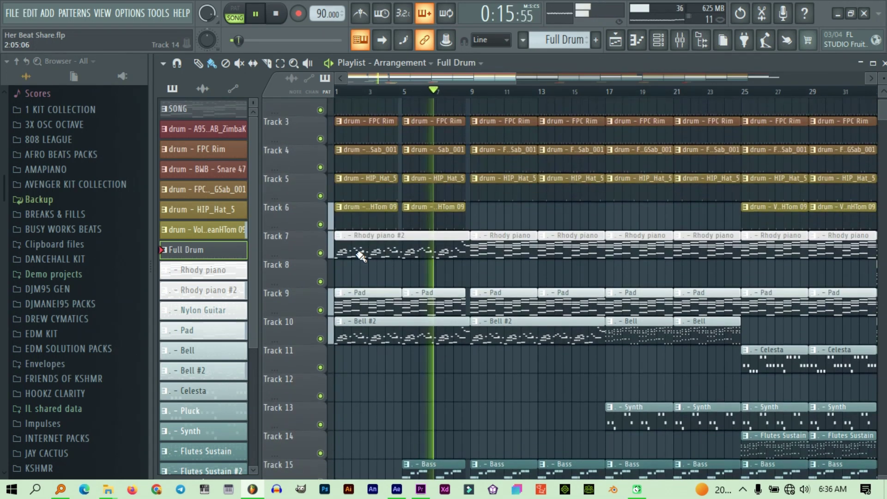
scroll(360, 256, up, 3)
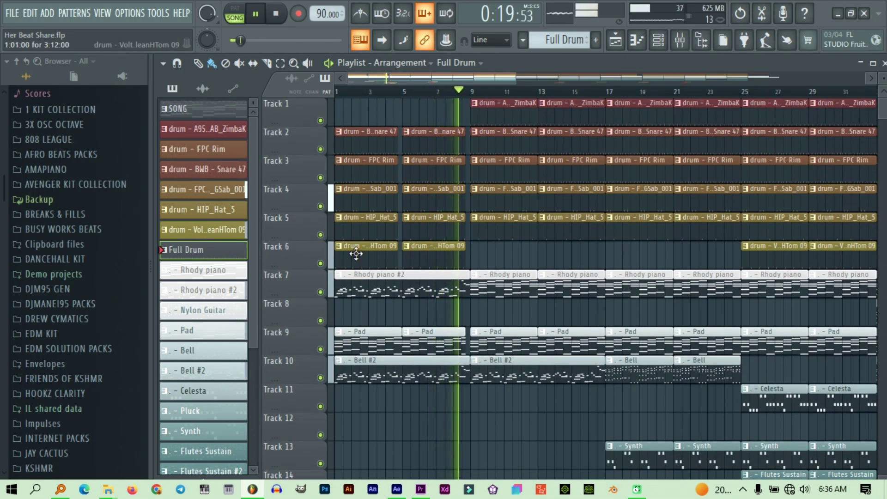
scroll(356, 254, down, 1)
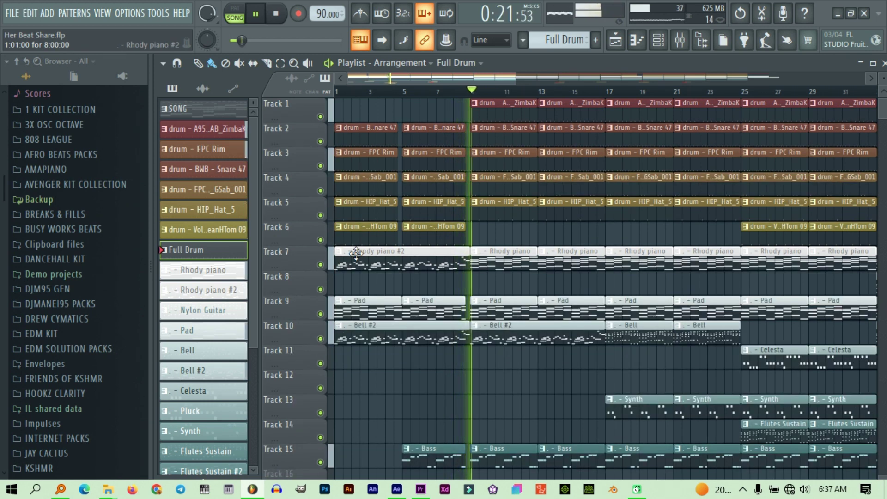
scroll(356, 254, down, 1)
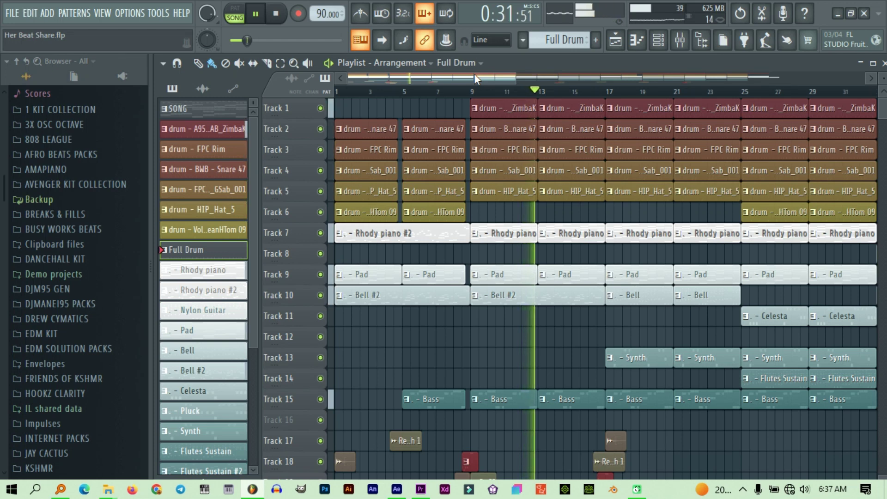
Examine the arrangement across bars 1 to 57, comparing the drum and melodic tracks with the transition effects below the bass
ctrl+scroll(381, 350, down, 1)
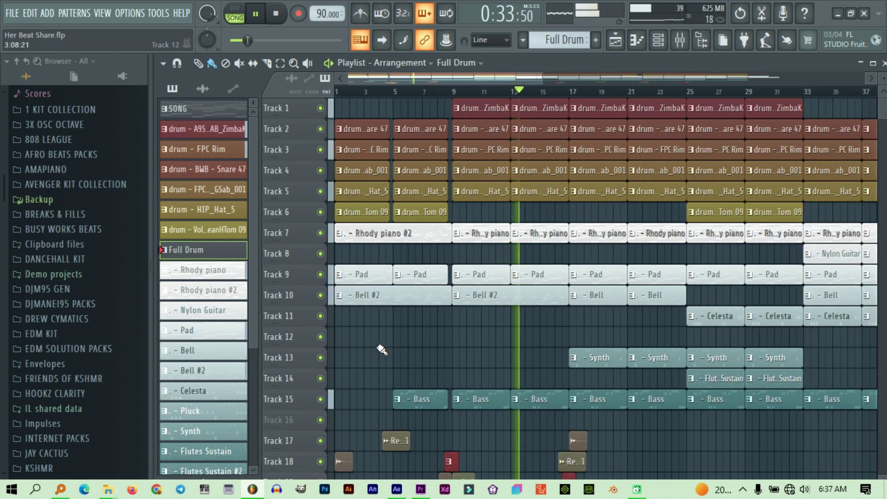
ctrl+scroll(382, 350, down, 3)
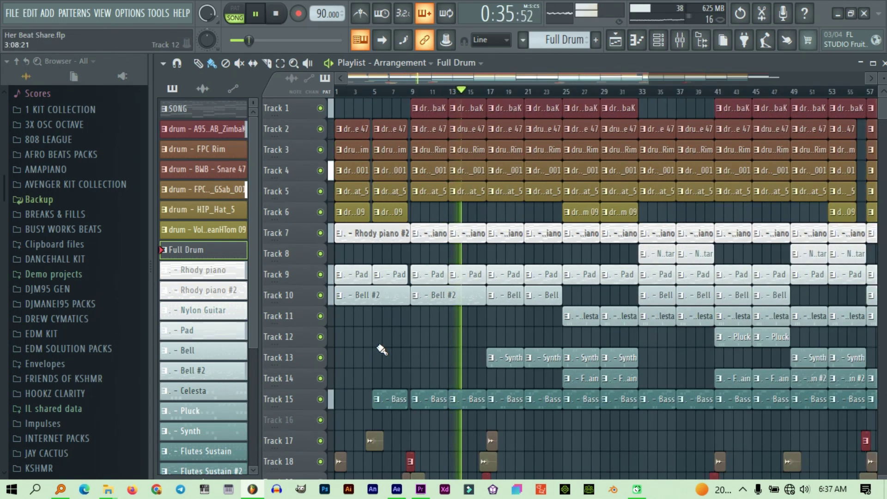
scroll(381, 350, down, 4)
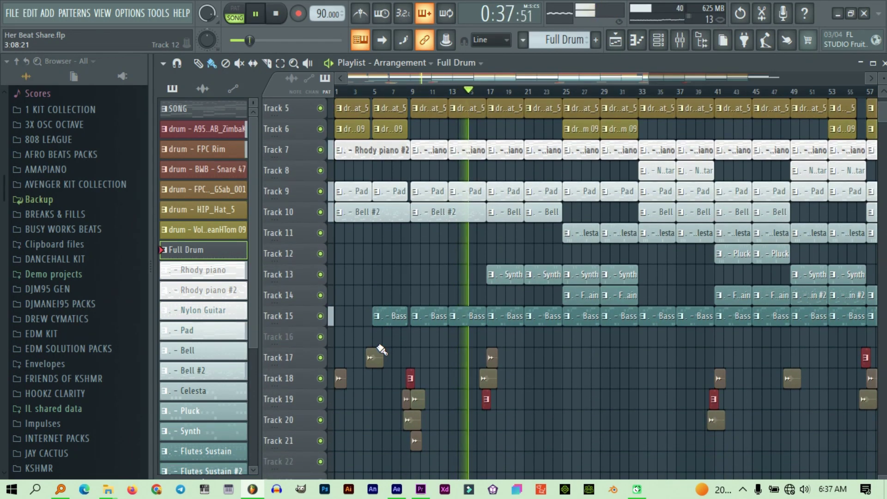
scroll(382, 350, down, 2)
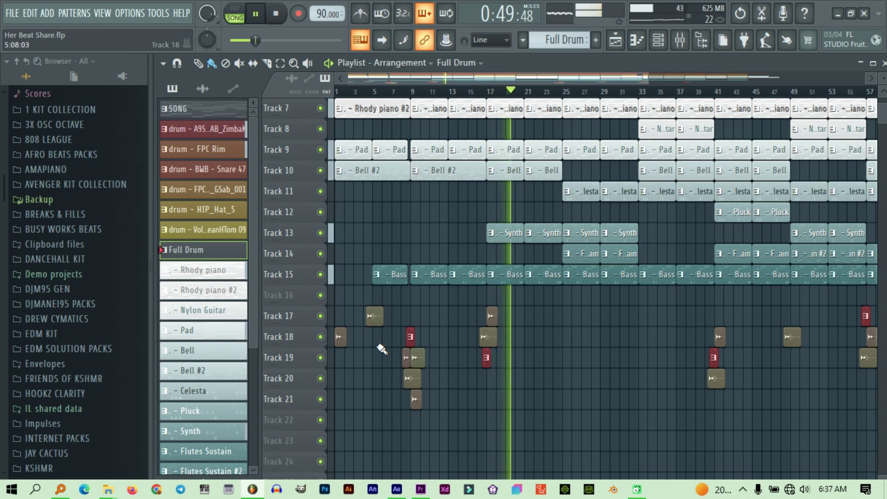
scroll(382, 349, up, 1)
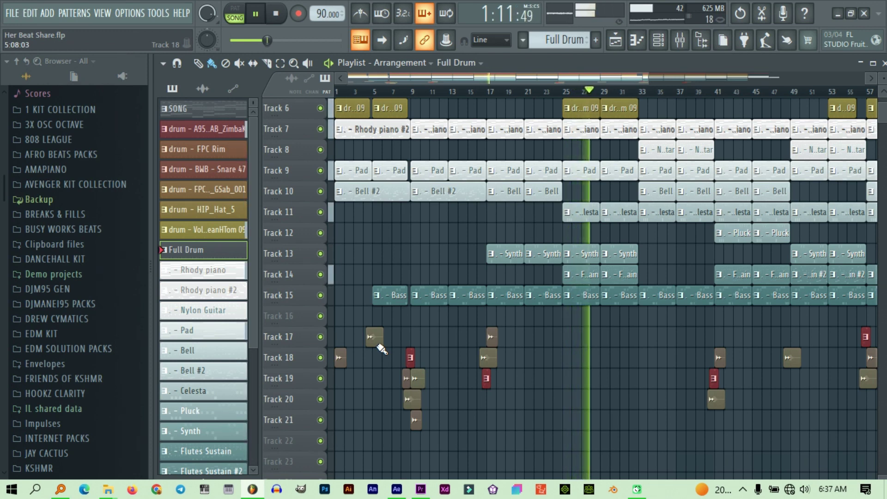
scroll(382, 349, up, 5)
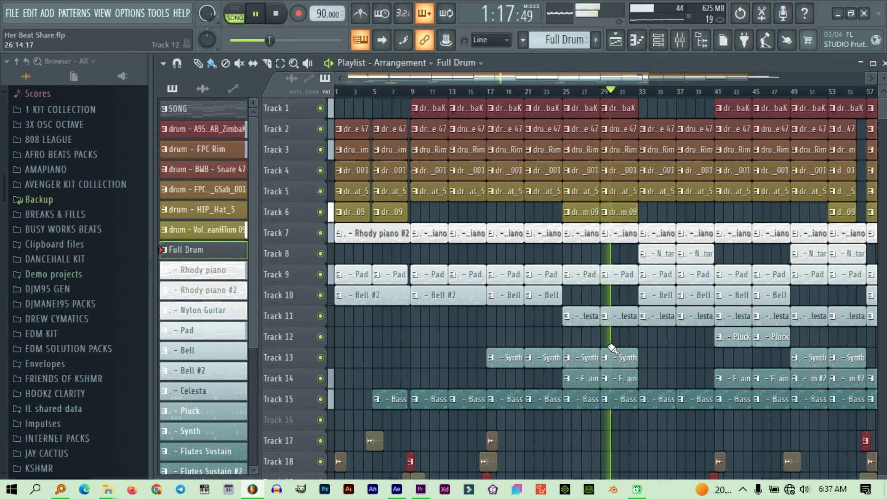
Examine the instrument changes around bar 33, where the Synth and Flutes Sustain clips give way to Nylon Guitar and Bell
scroll(670, 353, up, 2)
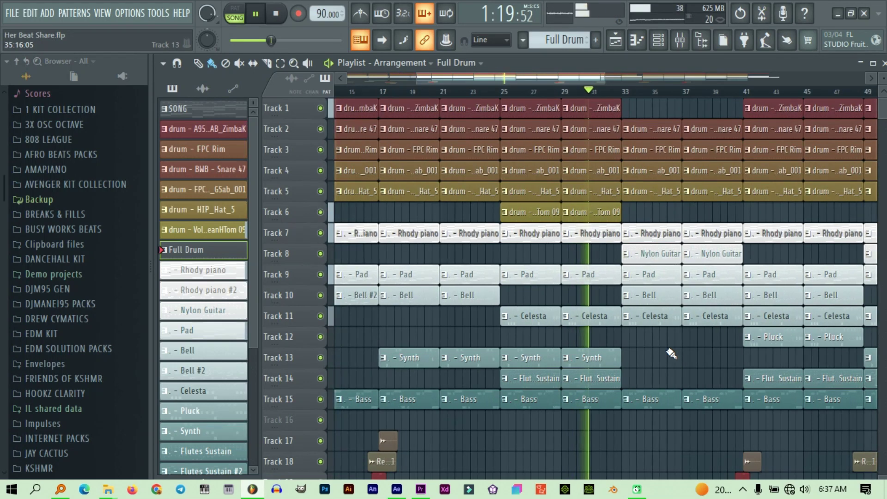
scroll(671, 354, up, 2)
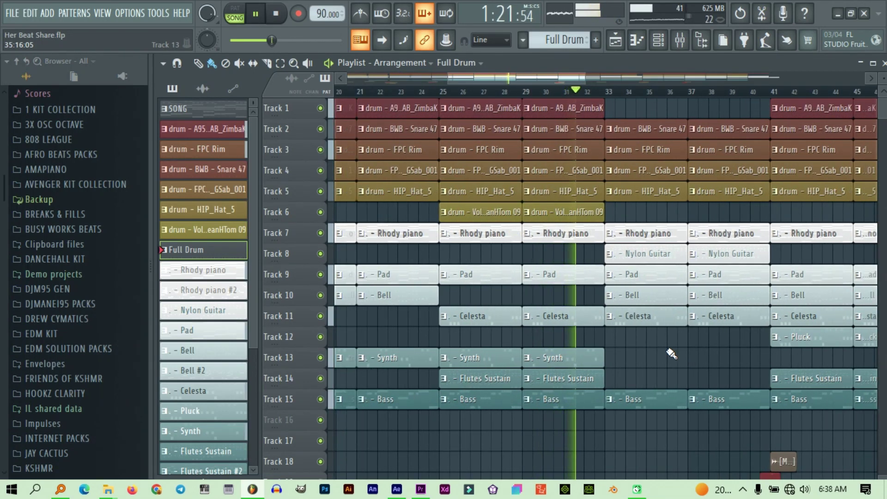
scroll(671, 353, down, 1)
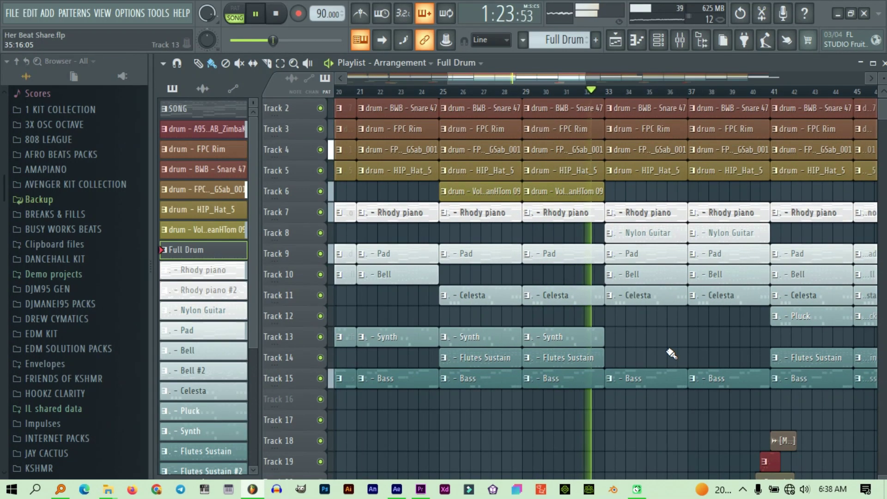
scroll(671, 354, down, 1)
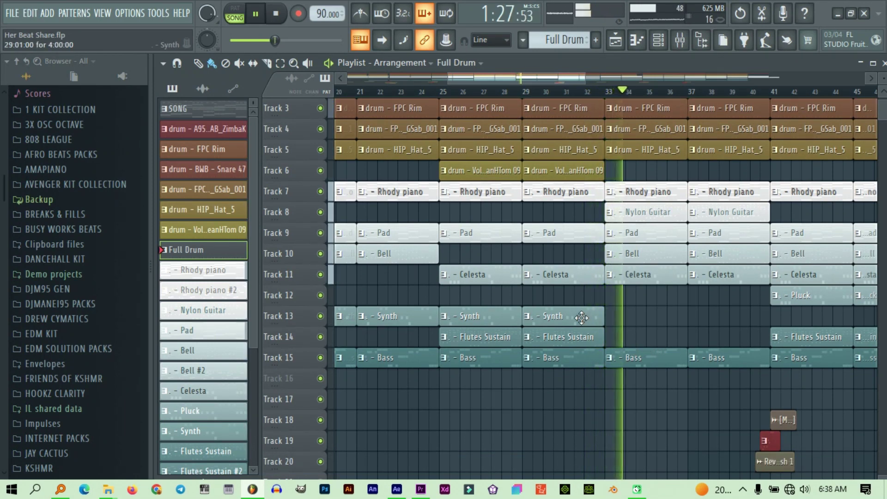
scroll(582, 318, up, 1)
scroll(582, 318, up, 1)
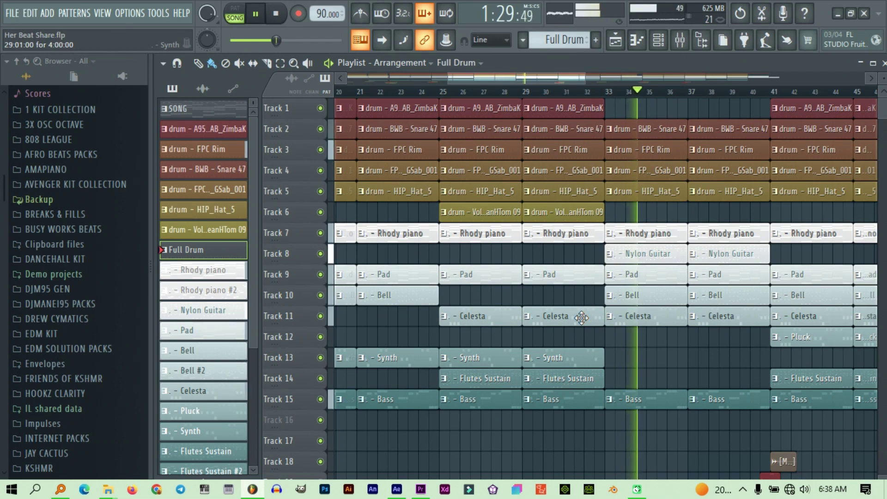
scroll(581, 318, down, 2)
scroll(582, 318, down, 2)
scroll(581, 318, up, 4)
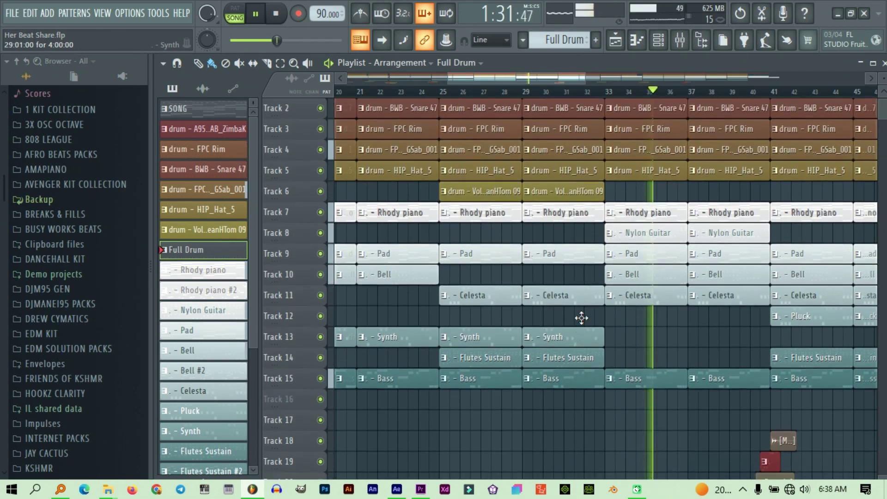
Examine the note content and full-length structure of the song, including the closing section from bar 33 to the final Bell #2 clip
alt+scroll(581, 318, up, 2)
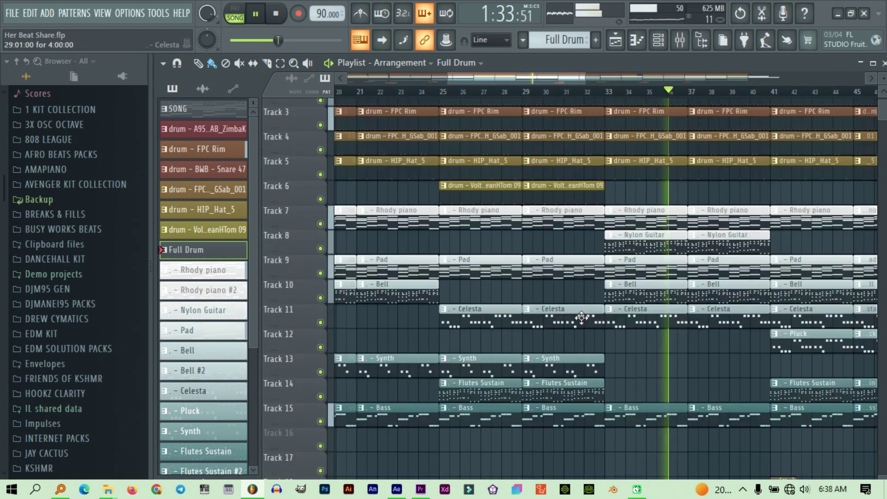
ctrl+scroll(581, 318, down, 1)
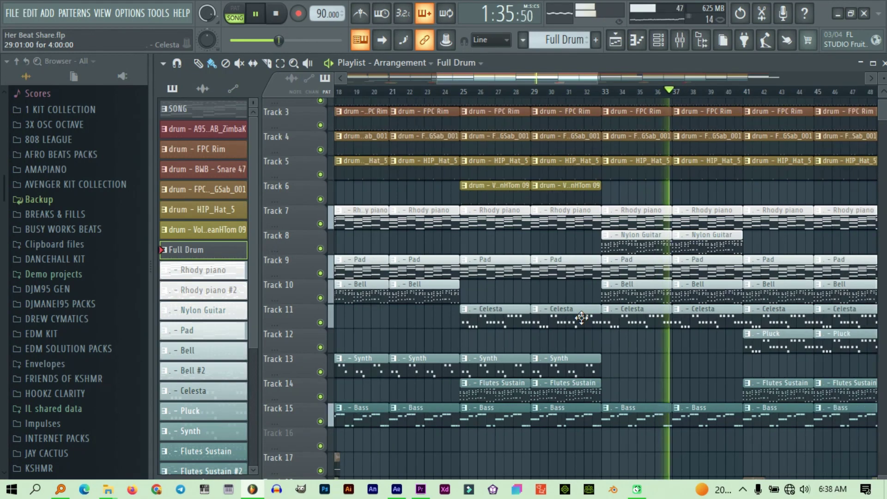
ctrl+scroll(582, 318, down, 4)
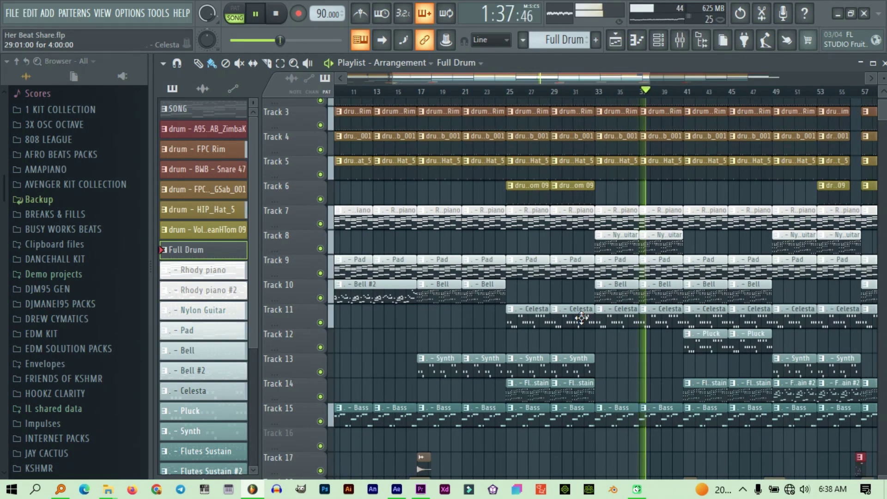
ctrl+scroll(582, 317, down, 2)
scroll(582, 318, down, 1)
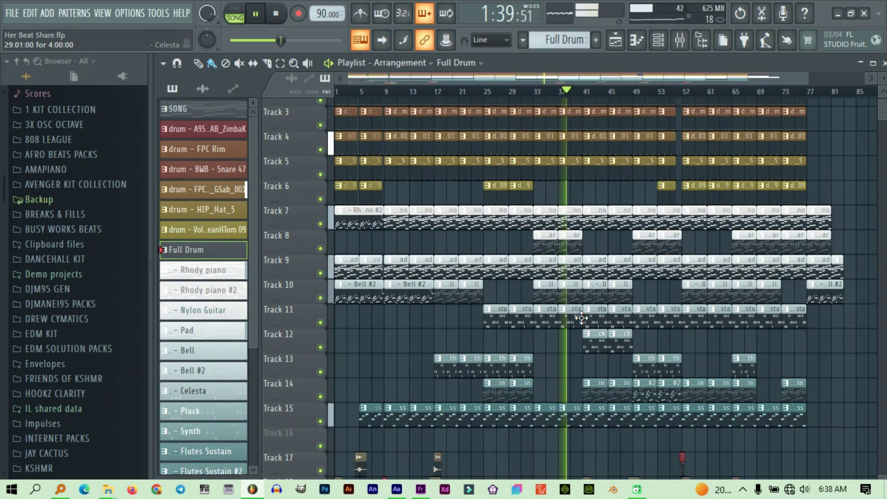
scroll(581, 318, down, 1)
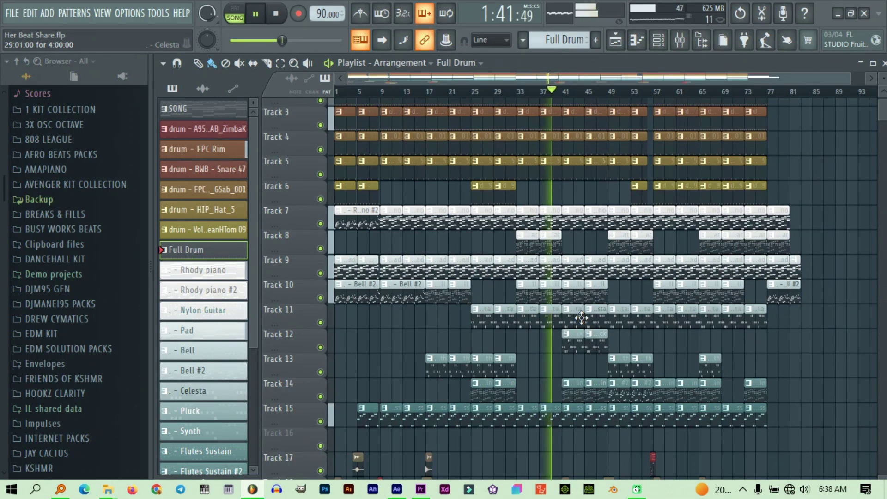
scroll(581, 318, down, 1)
scroll(581, 318, down, 2)
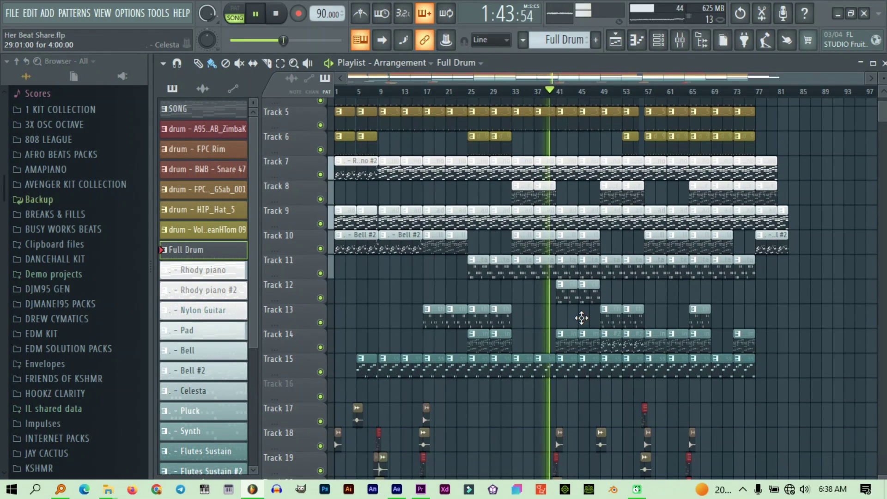
scroll(696, 366, up, 1)
scroll(696, 365, up, 3)
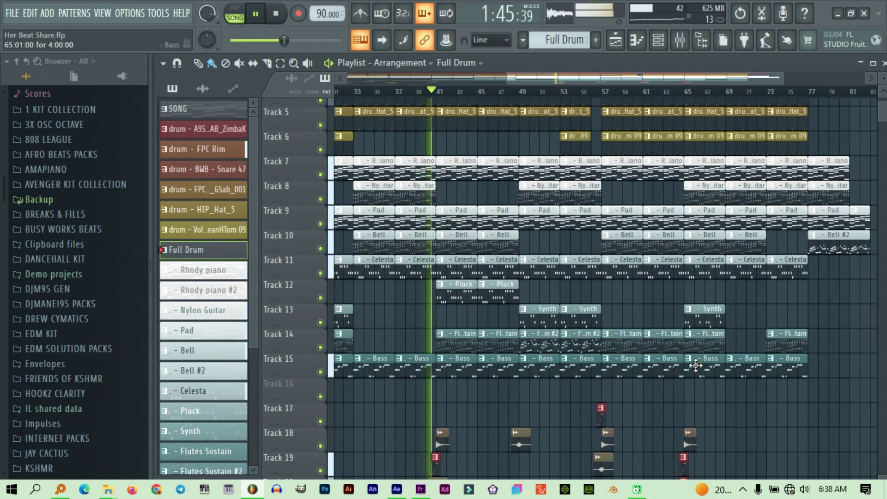